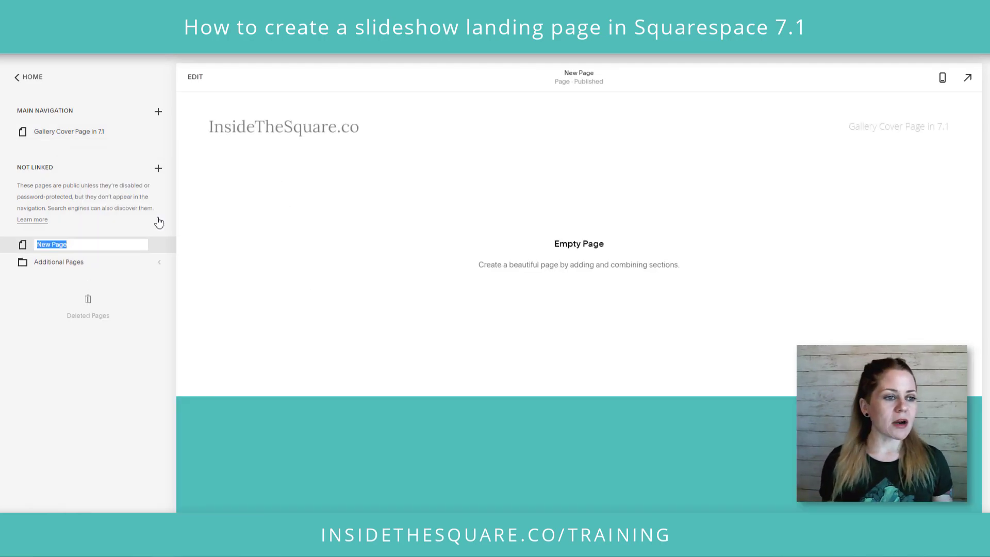
- Add a gallery section using the slideshow layout with landscape photos to New Page
{"action": "left_click", "coordinate": [195, 77]}
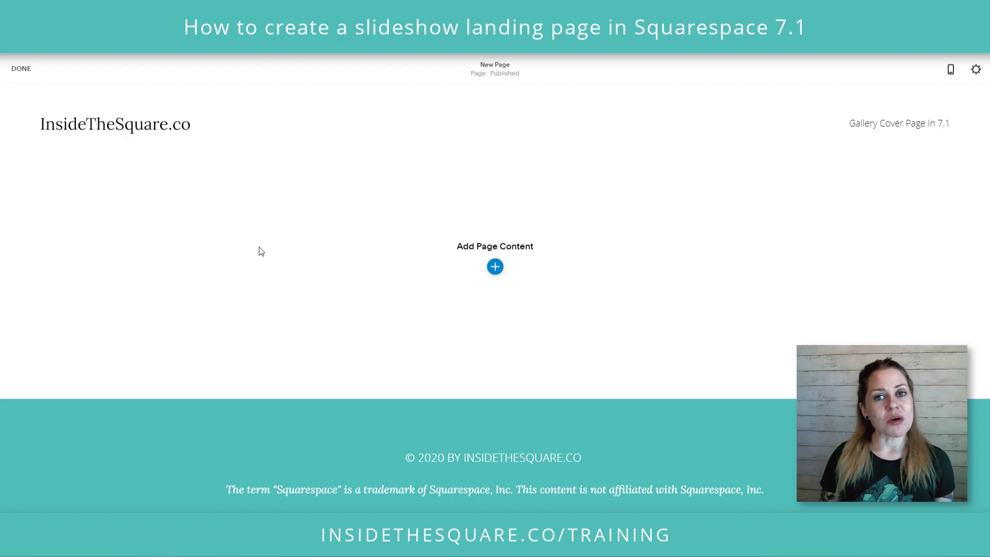
{"action": "left_click", "coordinate": [494, 266]}
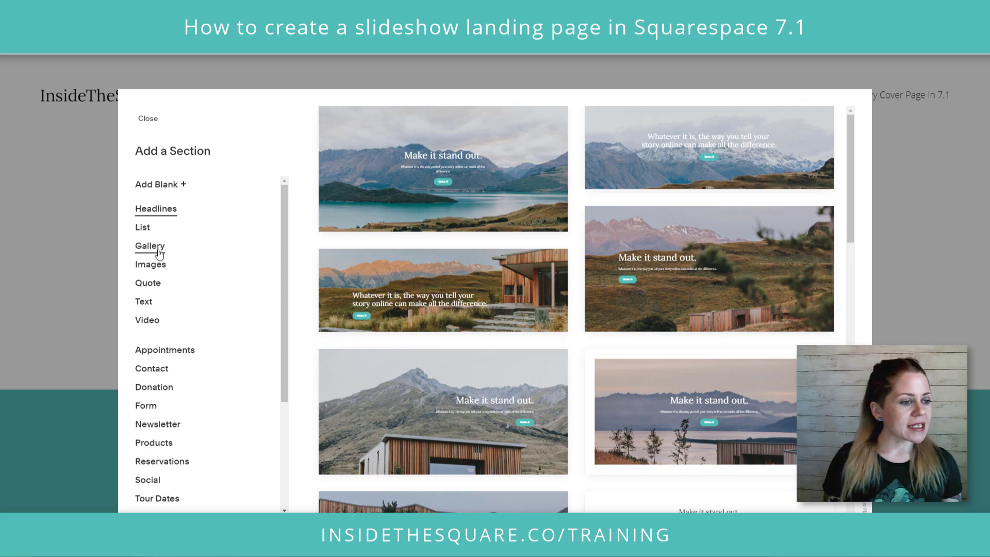
{"action": "left_click", "coordinate": [158, 250]}
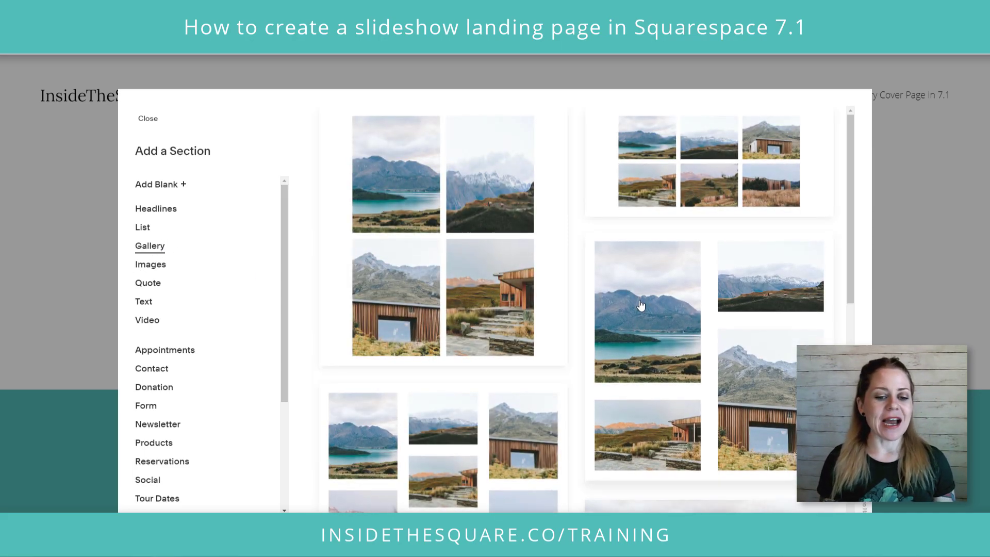
{"action": "scroll", "coordinate": [640, 305], "scroll_direction": "down", "scroll_amount": 10}
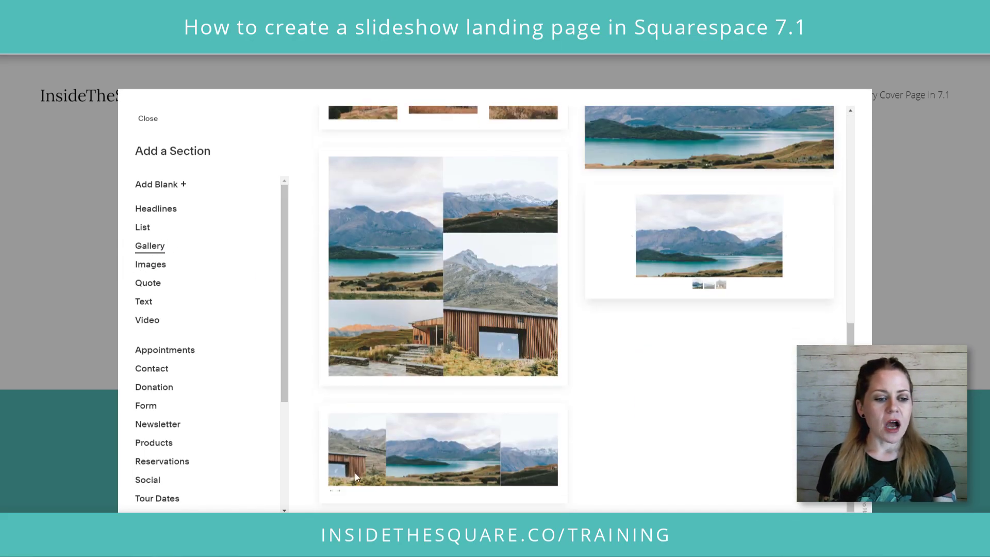
{"action": "left_click", "coordinate": [472, 451]}
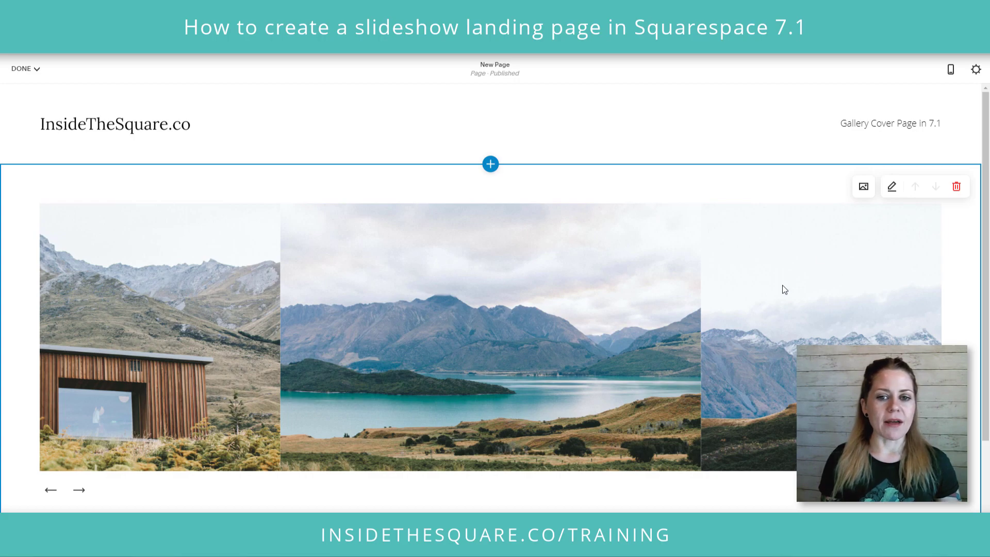
- Set the gallery type to Slideshow: Full, height to L, and controls to Hidden
{"action": "left_click", "coordinate": [893, 188]}
{"action": "left_click", "coordinate": [917, 236]}
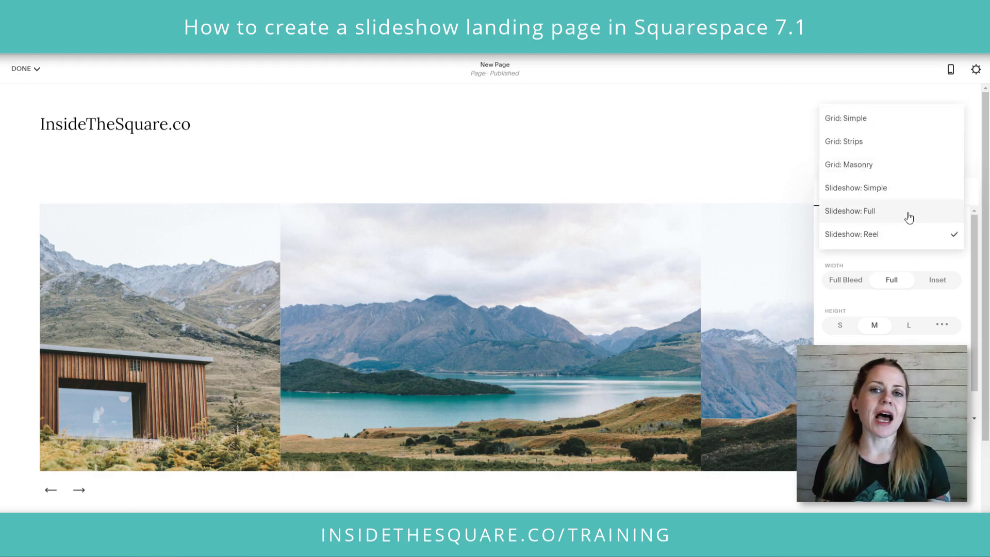
{"action": "left_click", "coordinate": [908, 217]}
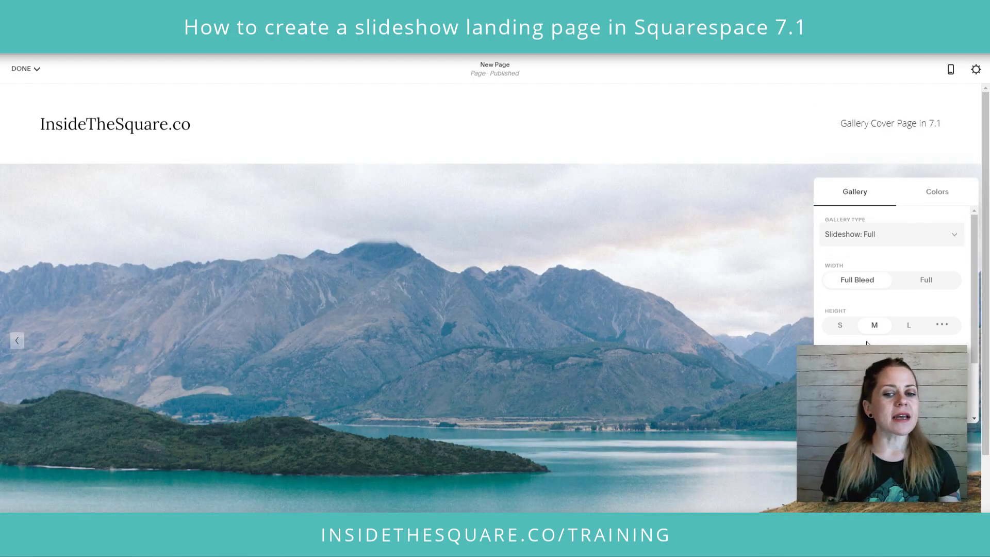
{"action": "left_click", "coordinate": [908, 325]}
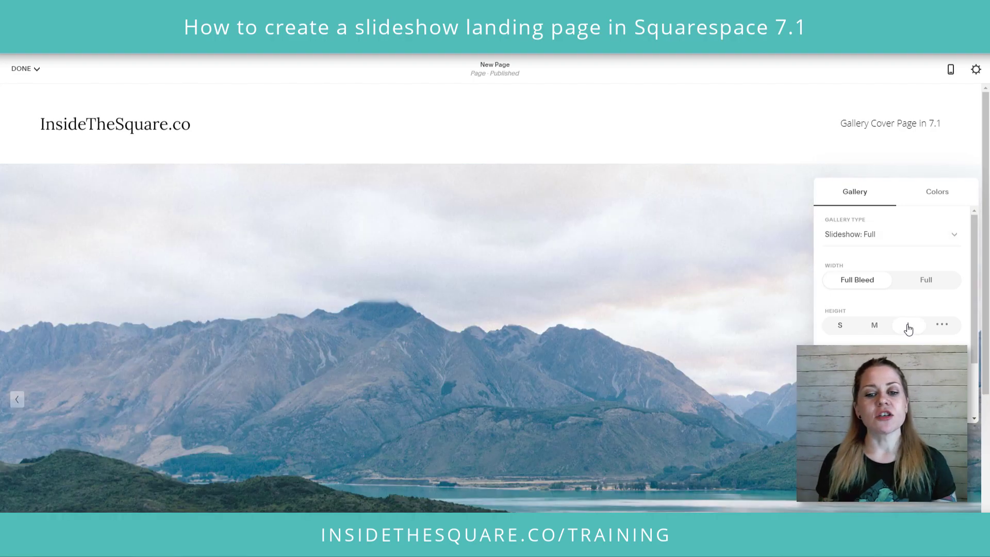
{"action": "scroll", "coordinate": [556, 338], "scroll_direction": "down", "scroll_amount": 1}
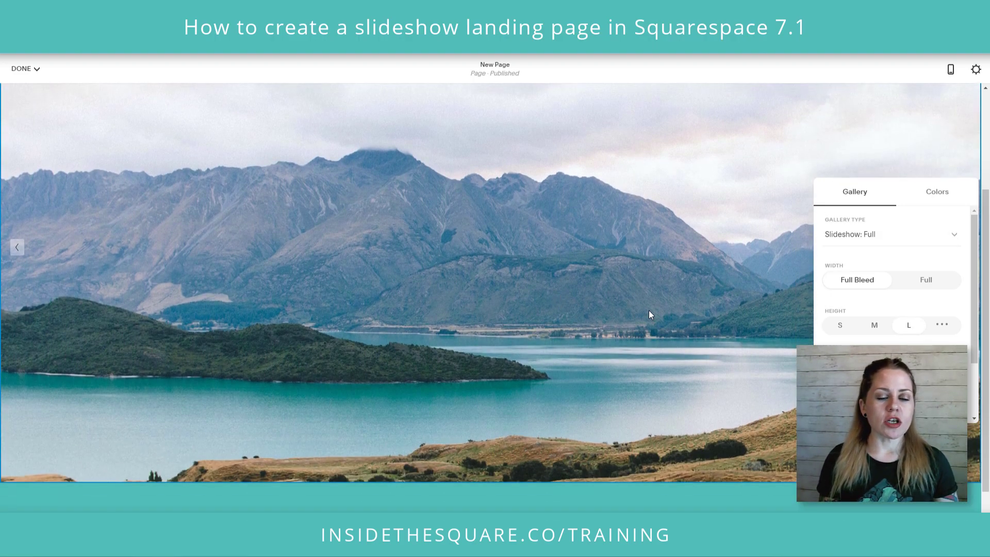
{"action": "scroll", "coordinate": [648, 310], "scroll_direction": "down", "scroll_amount": 1}
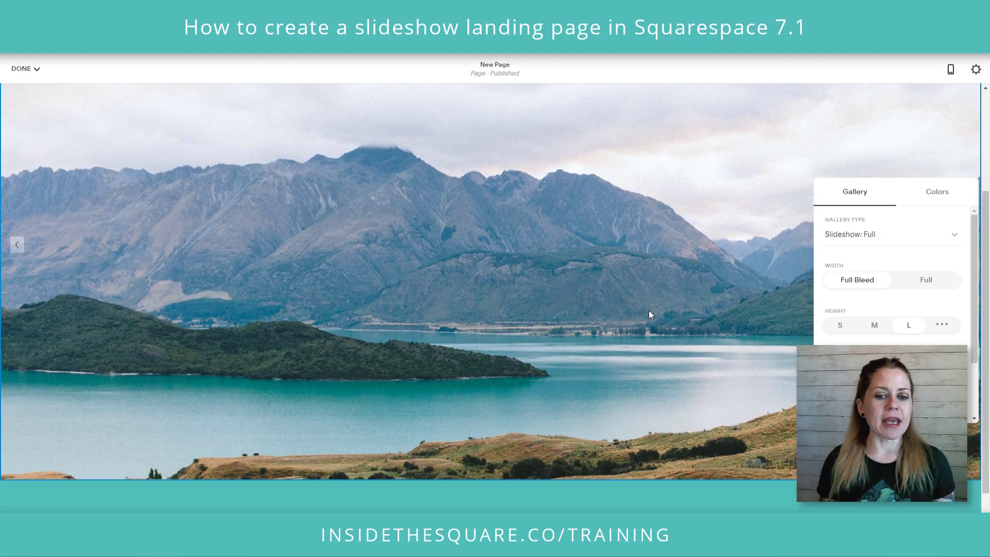
{"action": "scroll", "coordinate": [927, 314], "scroll_direction": "down", "scroll_amount": 2}
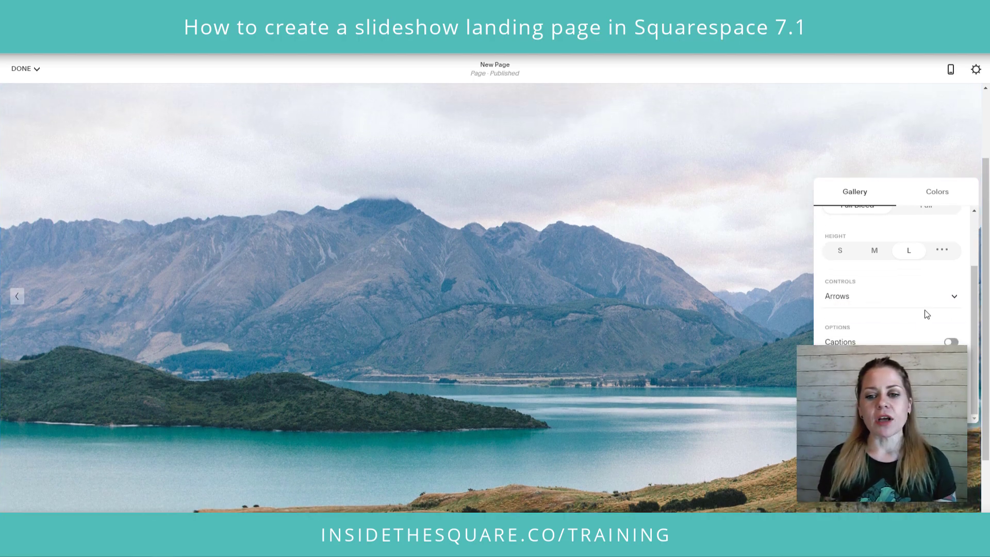
{"action": "left_click", "coordinate": [926, 308]}
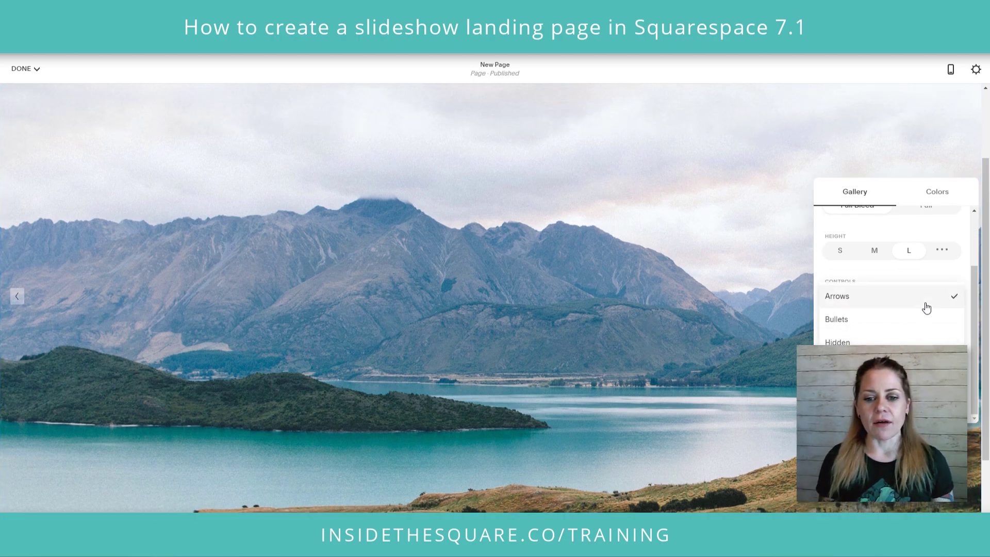
{"action": "left_click", "coordinate": [917, 338]}
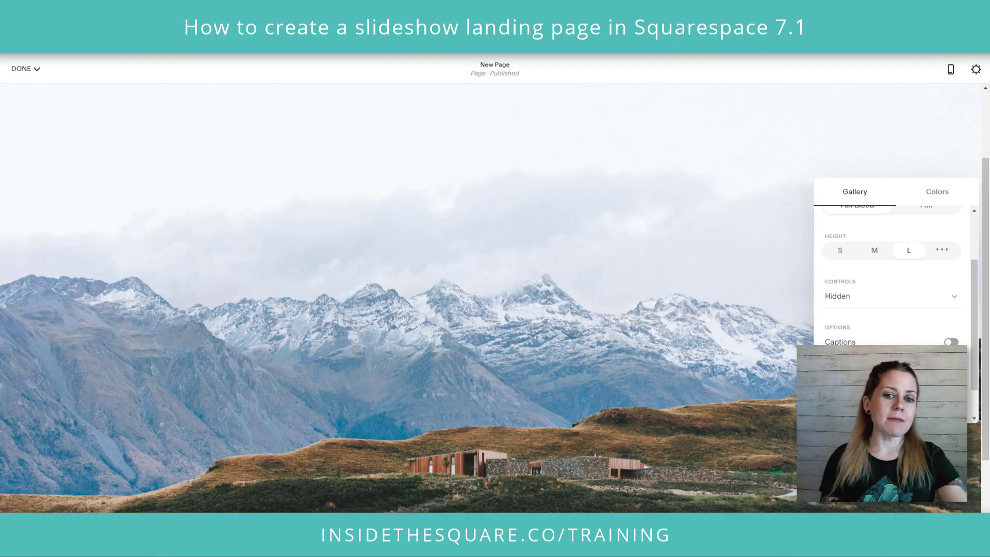
- Close the gallery settings and review the gallery's three images in the image manager
{"action": "left_click", "coordinate": [664, 261]}
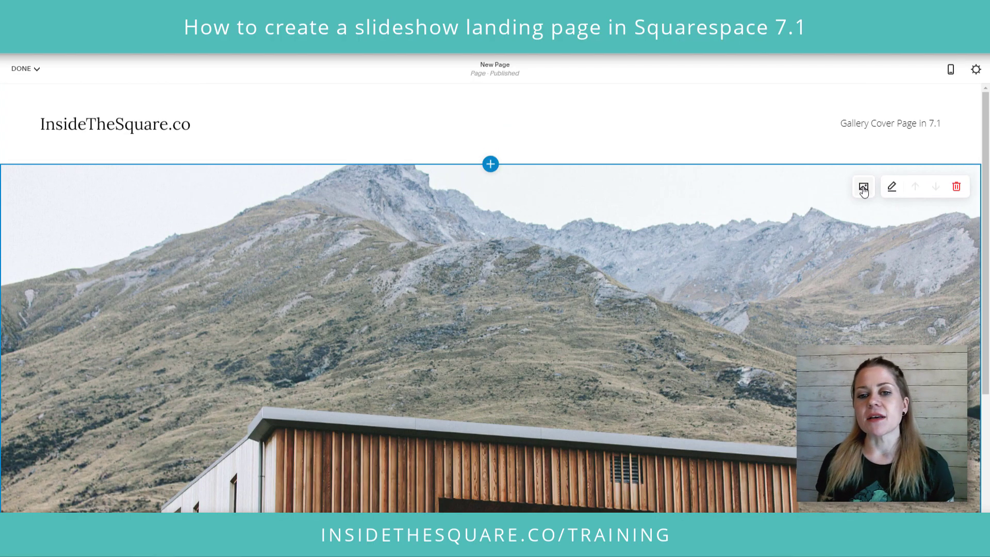
{"action": "left_click", "coordinate": [863, 188]}
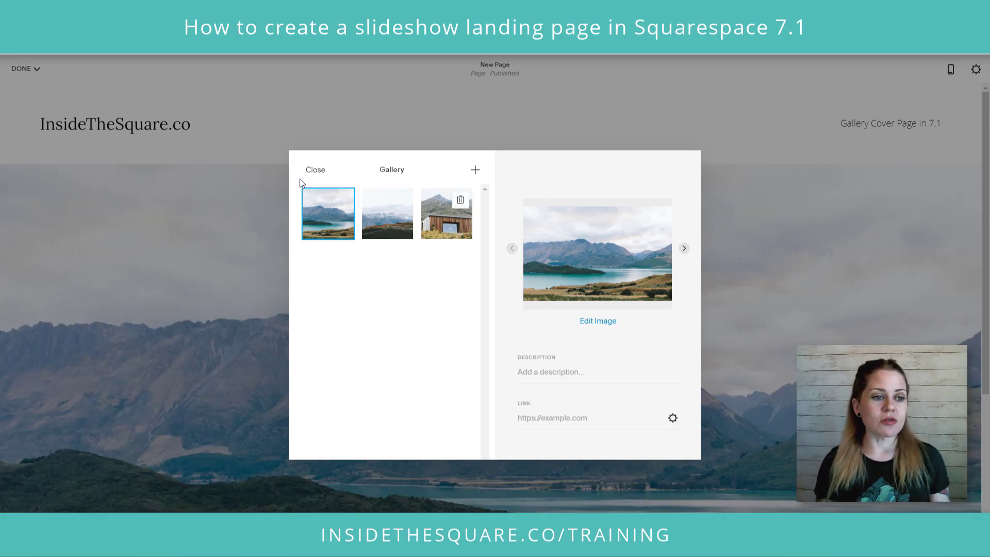
{"action": "left_click", "coordinate": [315, 170]}
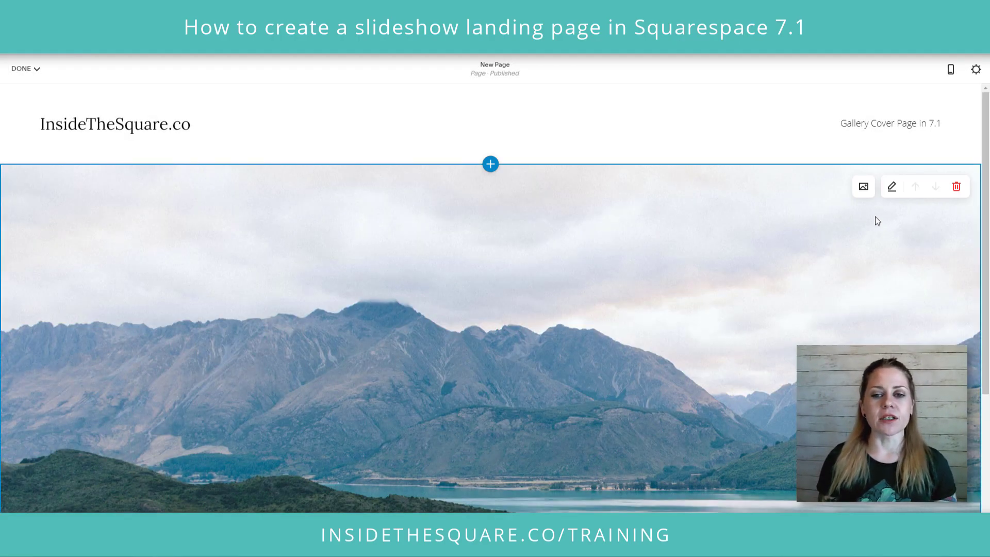
{"action": "left_click", "coordinate": [863, 187]}
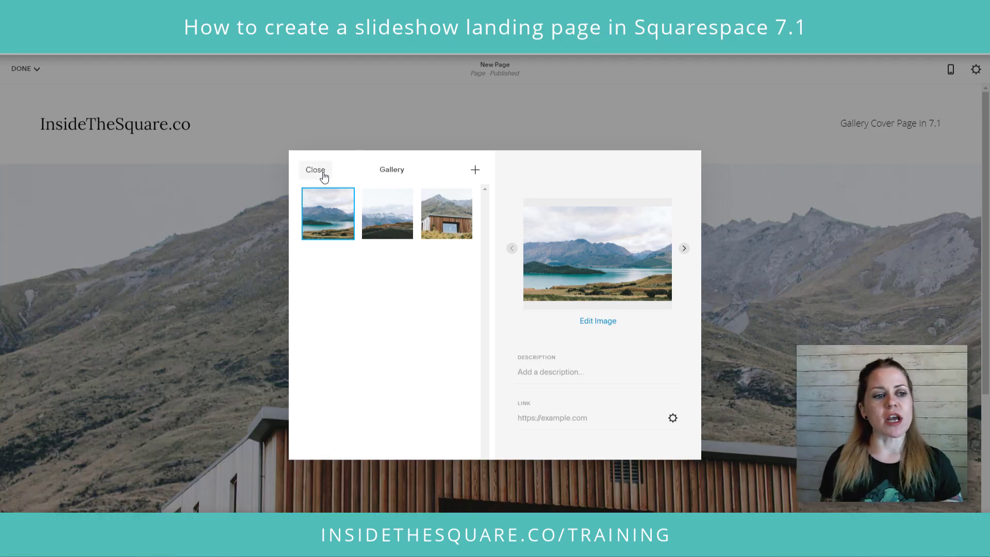
{"action": "left_click", "coordinate": [324, 177]}
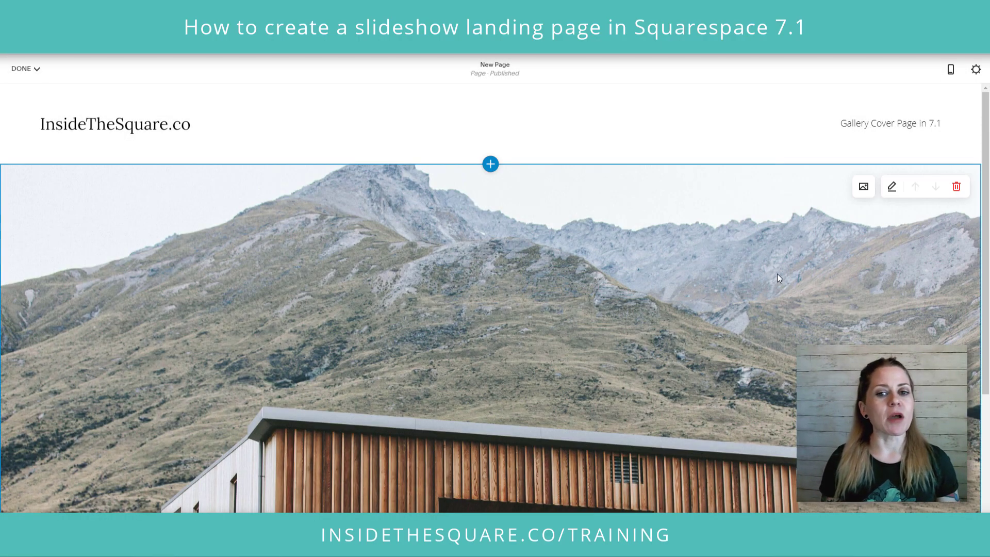
{"action": "left_click", "coordinate": [894, 186]}
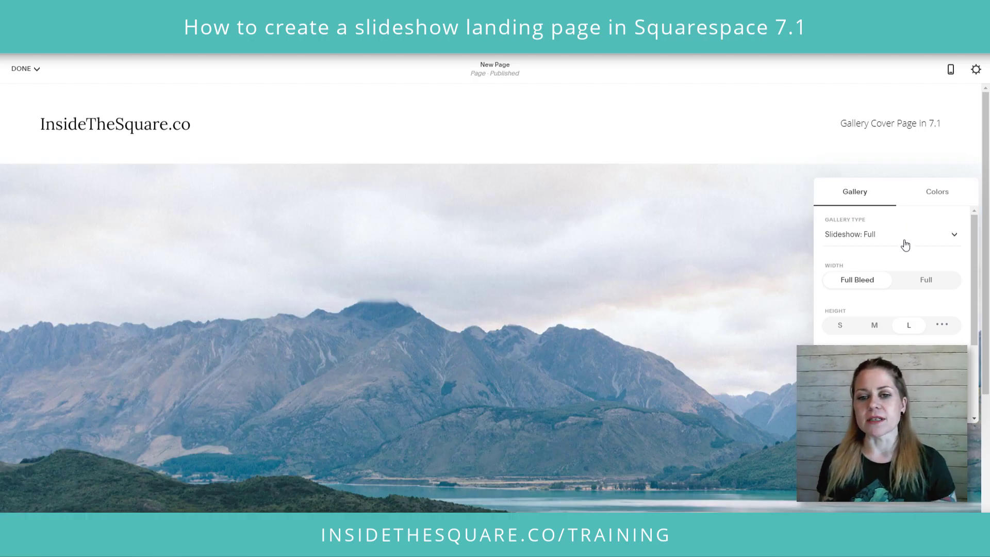
{"action": "scroll", "coordinate": [905, 244], "scroll_direction": "down", "scroll_amount": 1}
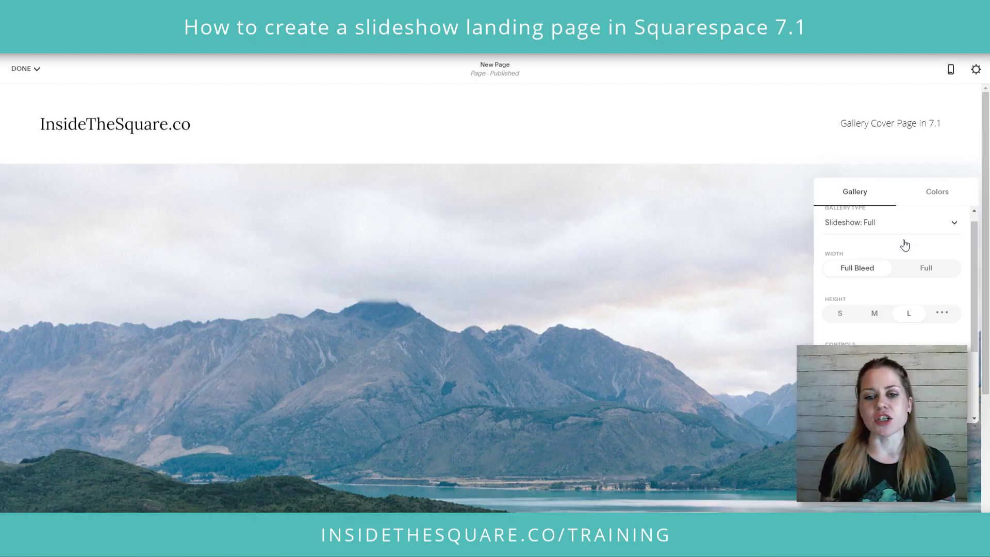
{"action": "scroll", "coordinate": [911, 285], "scroll_direction": "down", "scroll_amount": 1}
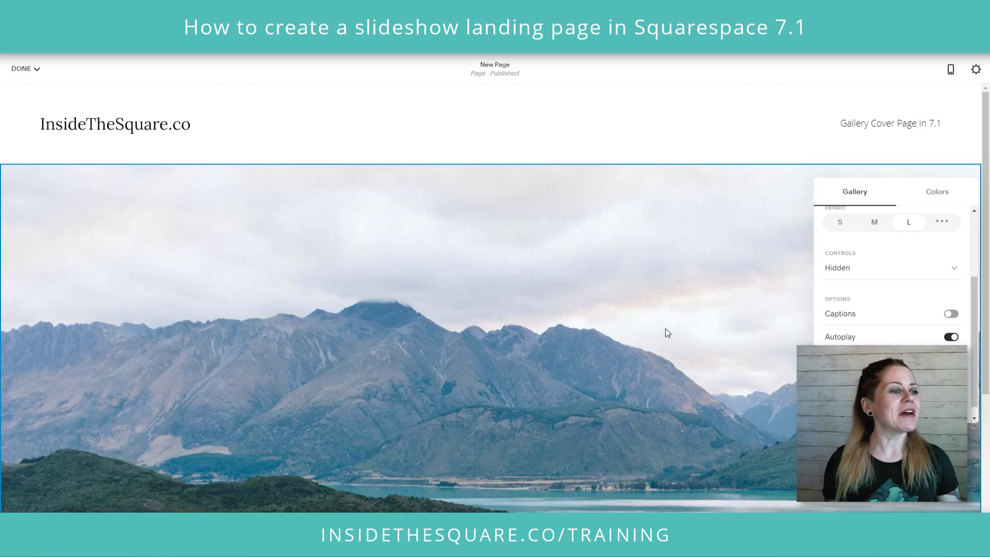
{"action": "left_click", "coordinate": [665, 330]}
{"action": "scroll", "coordinate": [541, 263], "scroll_direction": "down", "scroll_amount": 5}
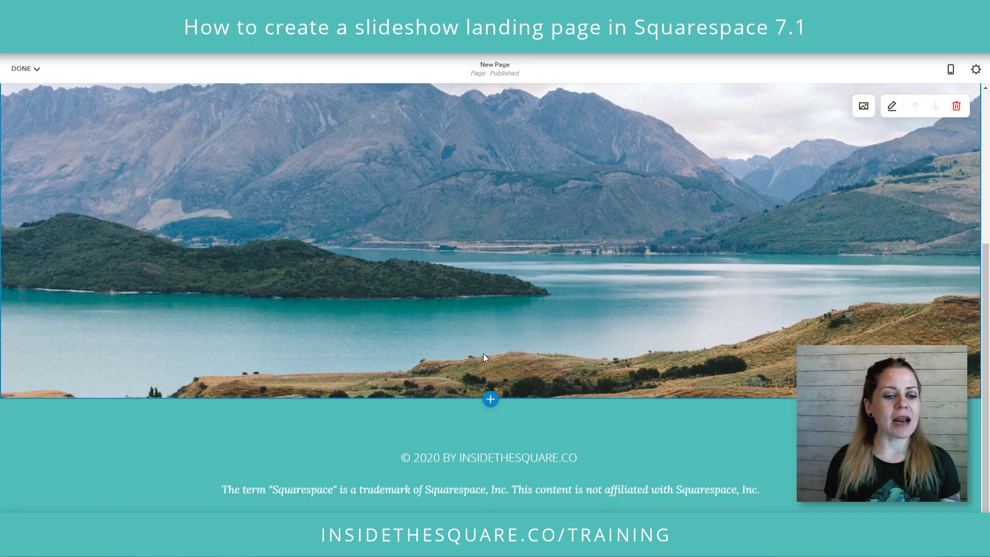
- Add a blank text section below the slideshow with lines 'Content Goes Here' and 'Filler Text'
{"action": "left_click", "coordinate": [491, 400]}
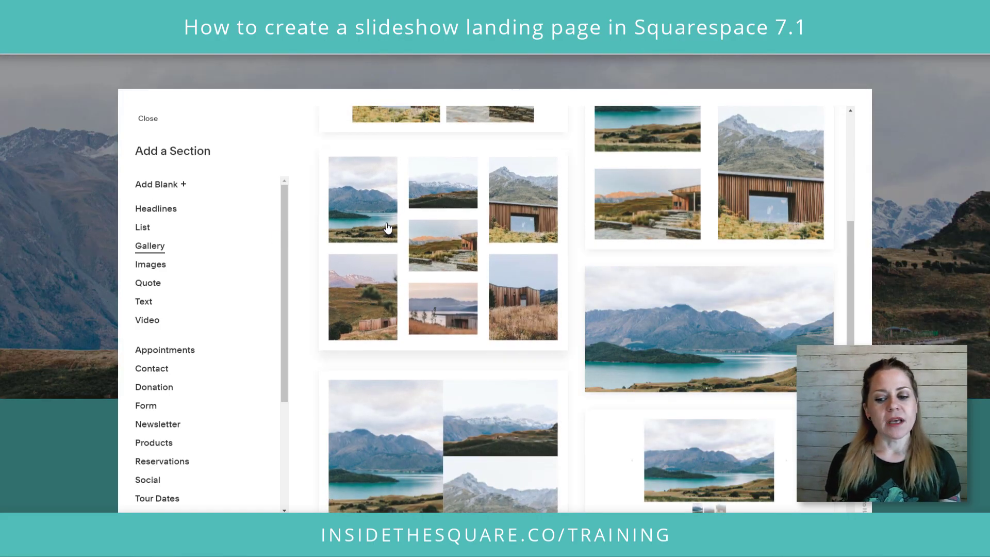
{"action": "left_click", "coordinate": [402, 206]}
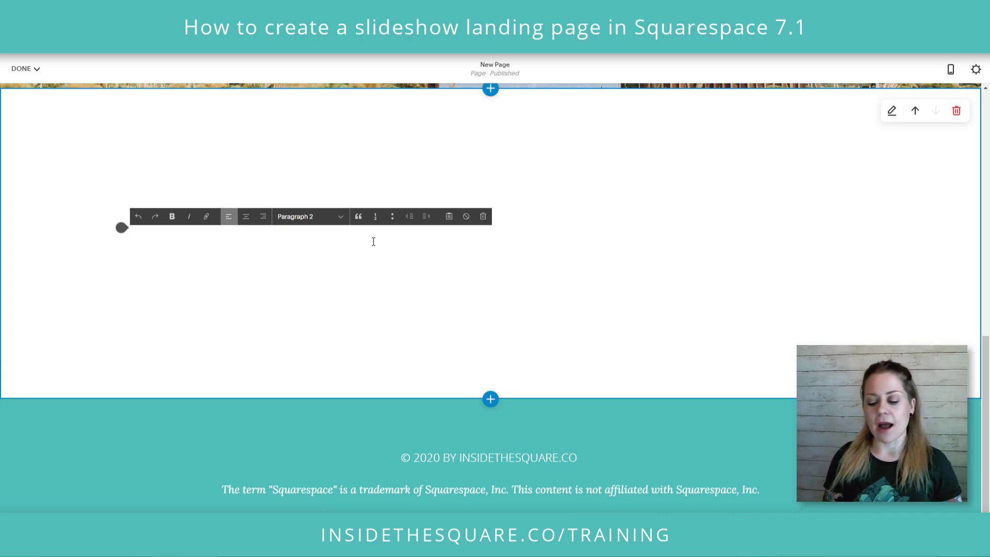
{"action": "type", "text": "Content Goes Here"}
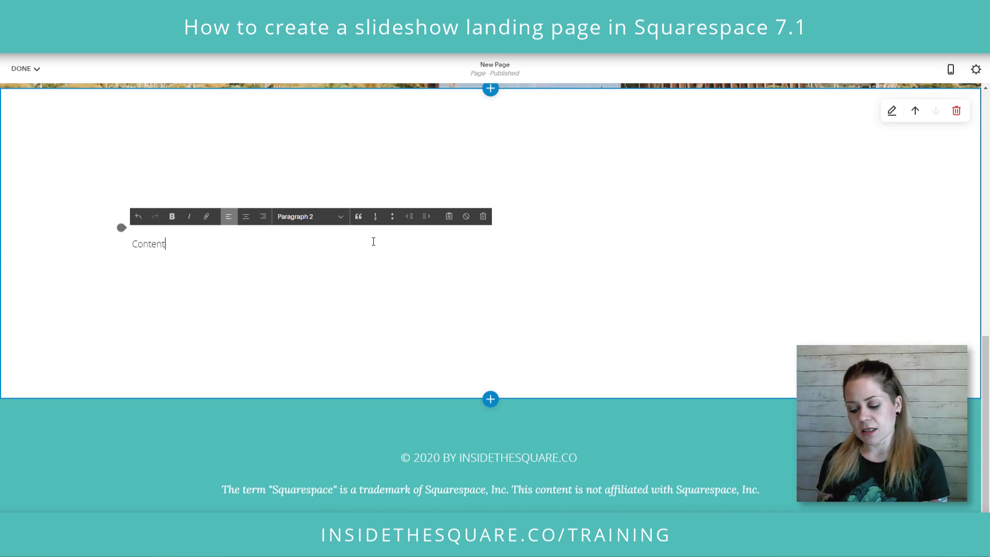
{"action": "key", "text": "Return"}
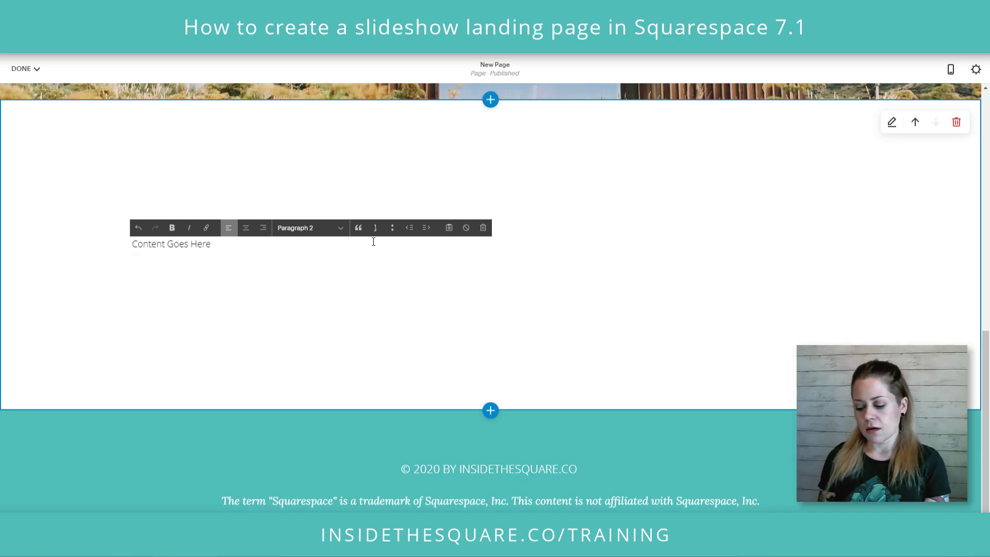
{"action": "type", "text": "Filler TExt yay!"}
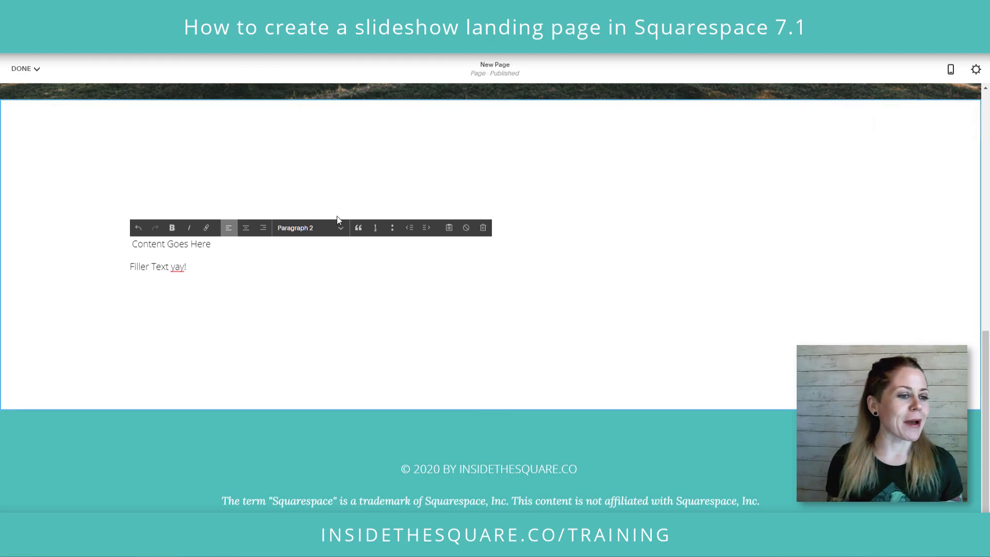
- Make both text lines Heading 1 and centre-align them
{"action": "key", "text": "shift+Up"}
{"action": "left_click", "coordinate": [294, 227]}
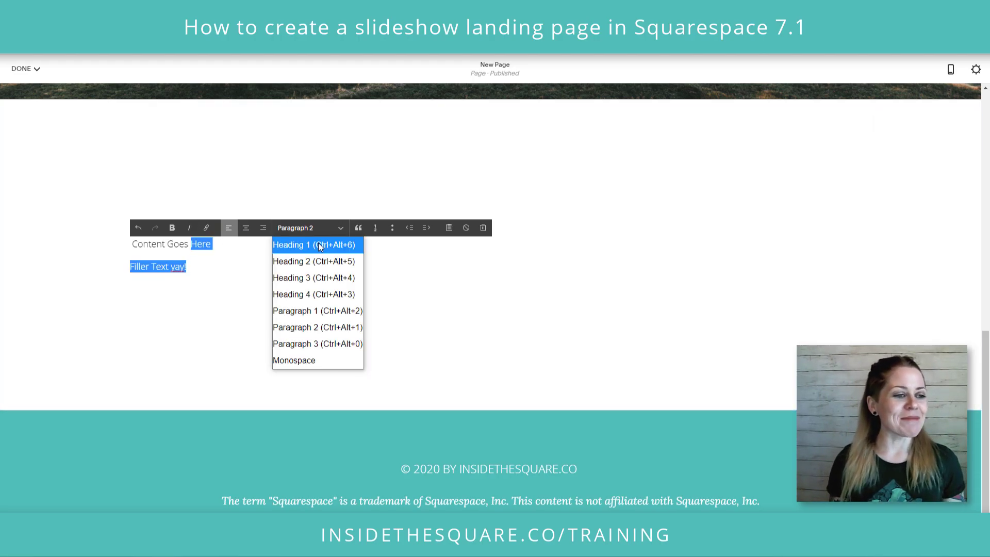
{"action": "left_click", "coordinate": [317, 242]}
{"action": "left_click", "coordinate": [246, 258]}
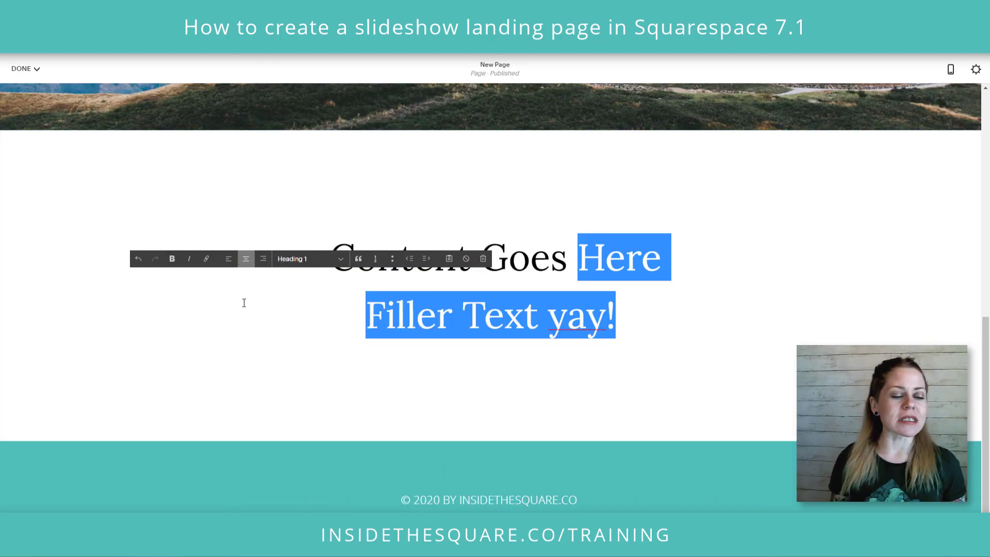
{"action": "left_click", "coordinate": [274, 317]}
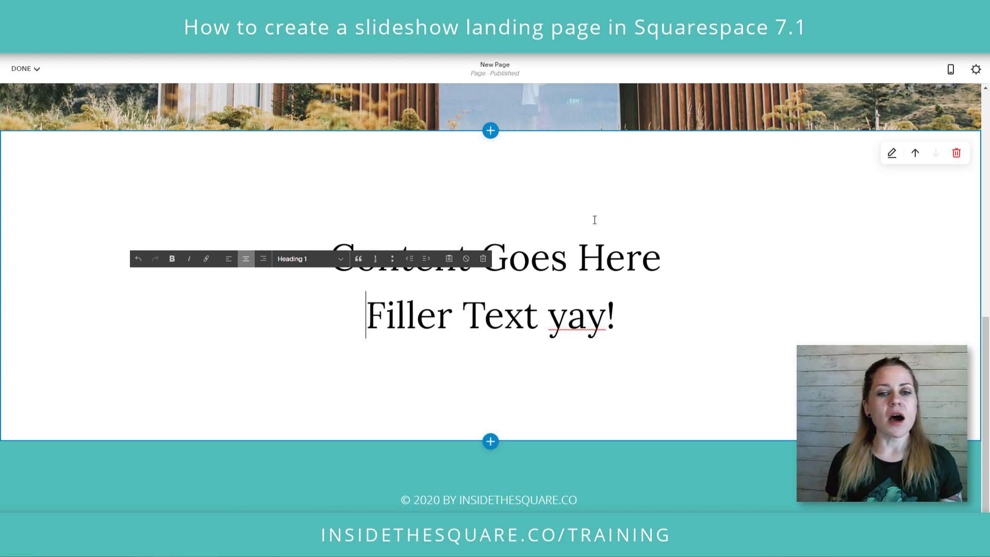
- Apply the Black Minimal colour theme to the text section for white-on-black text
{"action": "left_click", "coordinate": [891, 157]}
{"action": "left_click", "coordinate": [891, 155]}
{"action": "left_click", "coordinate": [950, 157]}
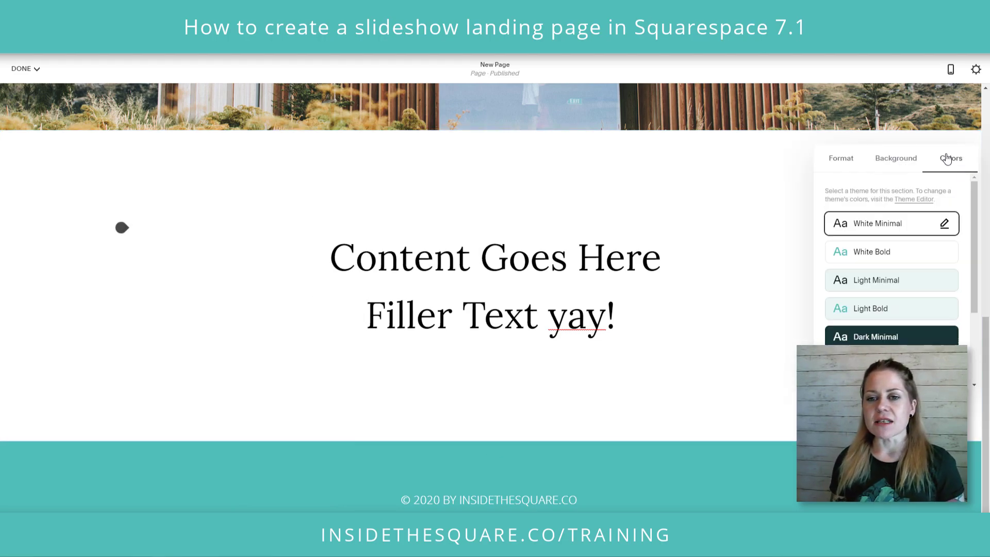
{"action": "scroll", "coordinate": [917, 278], "scroll_direction": "down", "scroll_amount": 3}
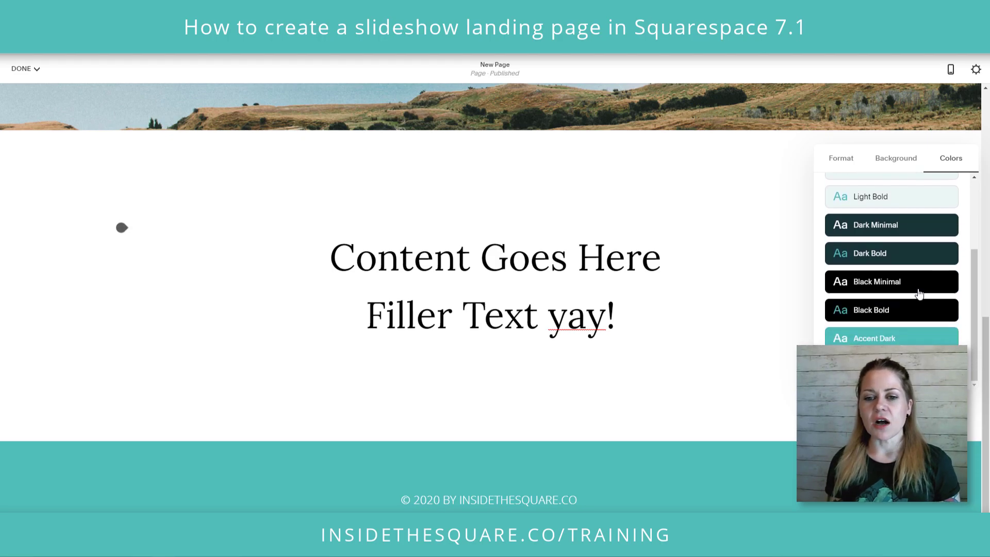
{"action": "left_click", "coordinate": [899, 283]}
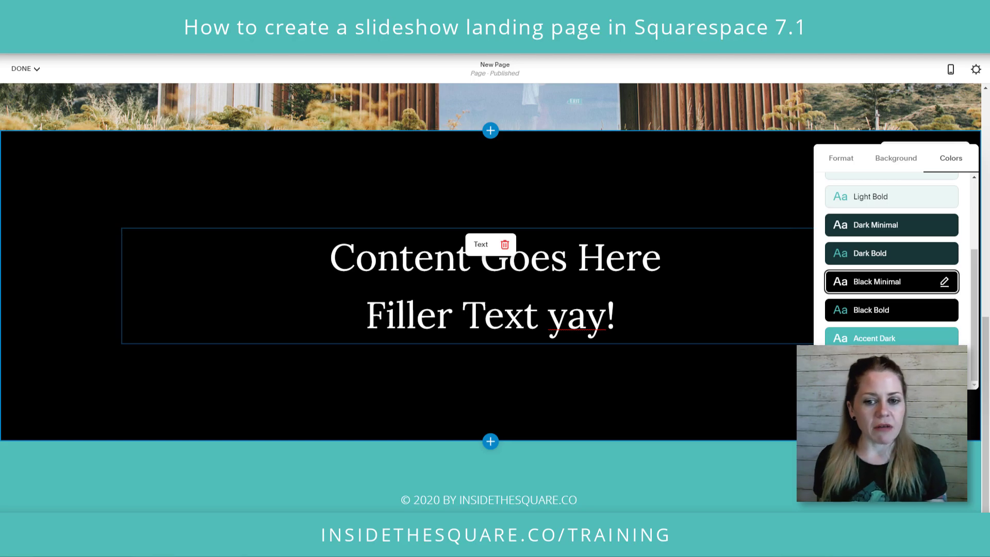
- Set the black section's Section Height to L, recheck its colours, and close the panel
{"action": "left_click", "coordinate": [848, 159]}
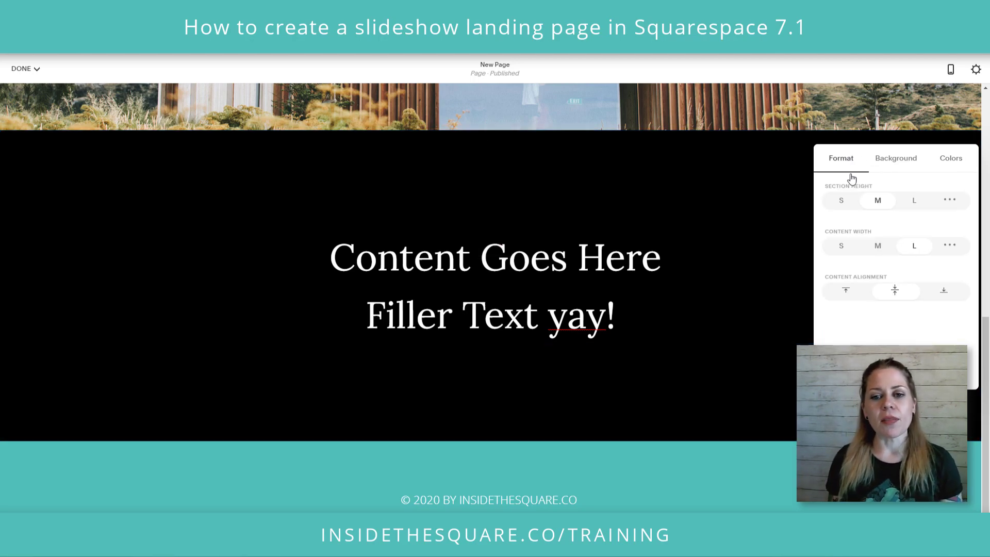
{"action": "left_click", "coordinate": [912, 202]}
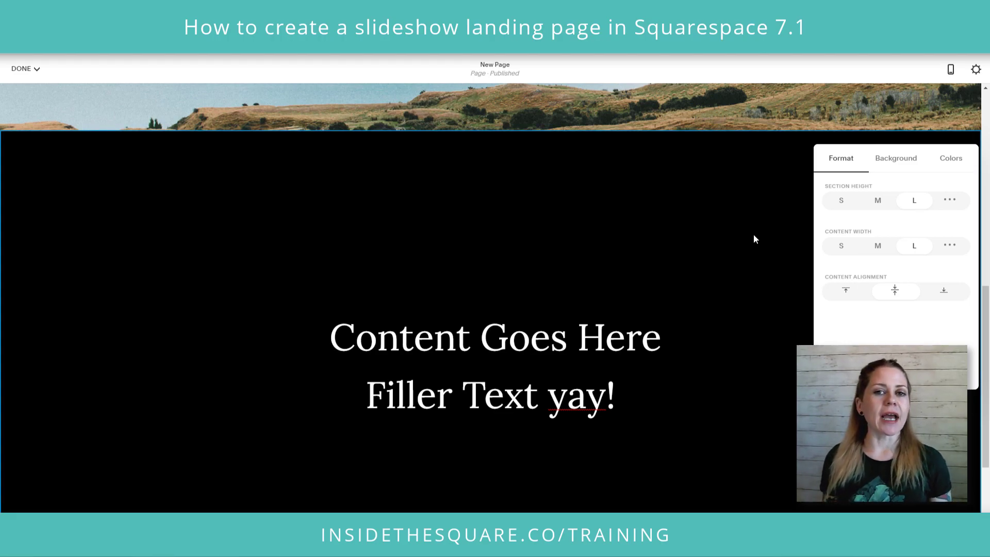
{"action": "scroll", "coordinate": [761, 239], "scroll_direction": "up", "scroll_amount": 3}
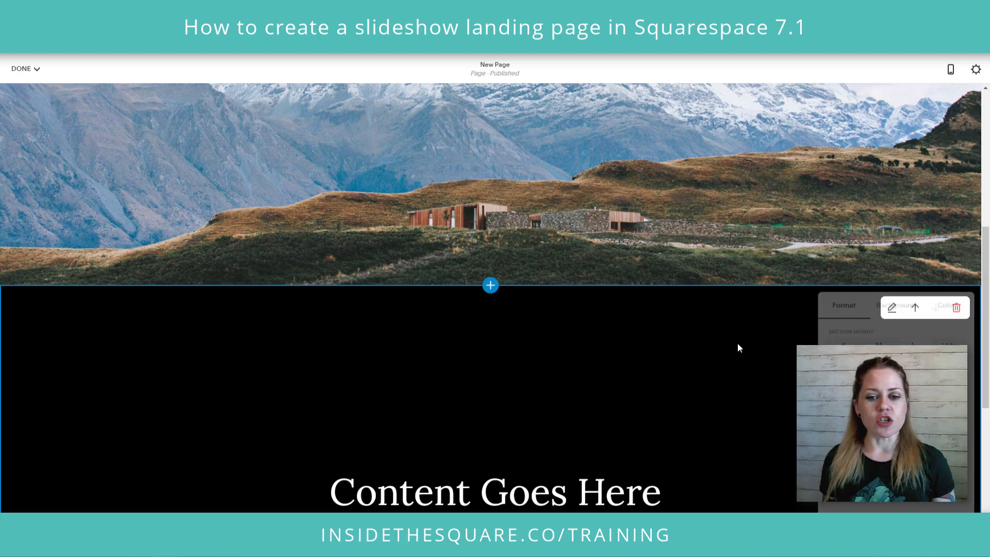
{"action": "left_click", "coordinate": [892, 308]}
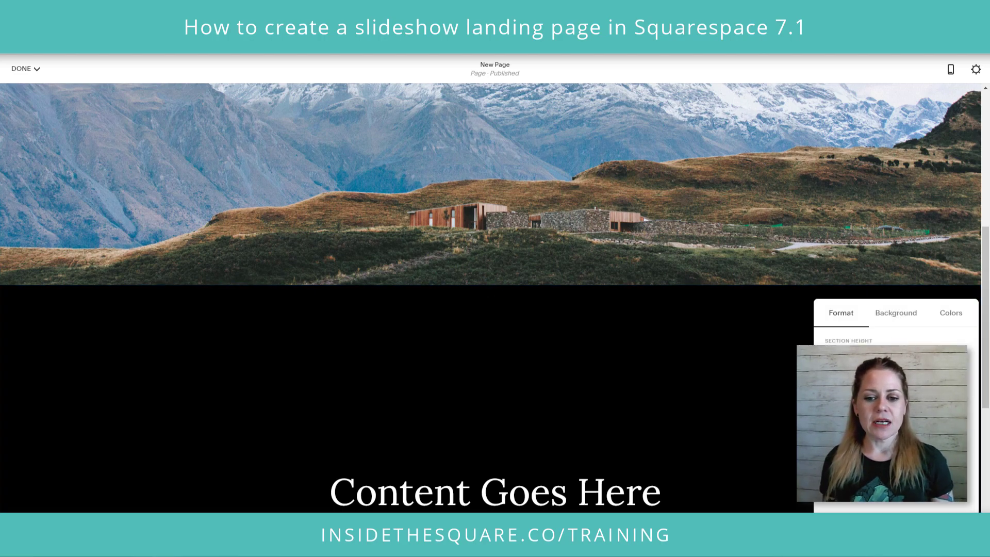
{"action": "left_click", "coordinate": [953, 319]}
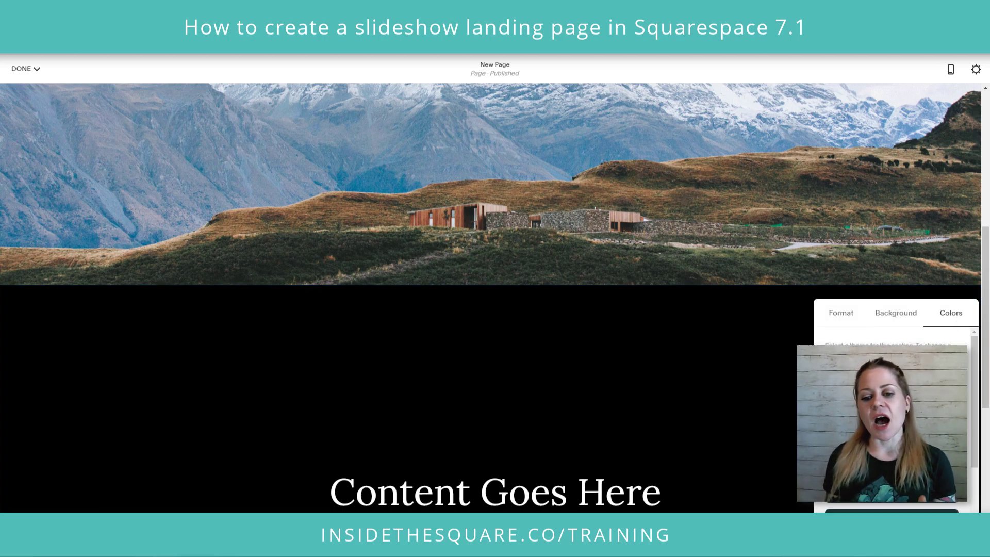
{"action": "scroll", "coordinate": [892, 391], "scroll_direction": "down", "scroll_amount": 3}
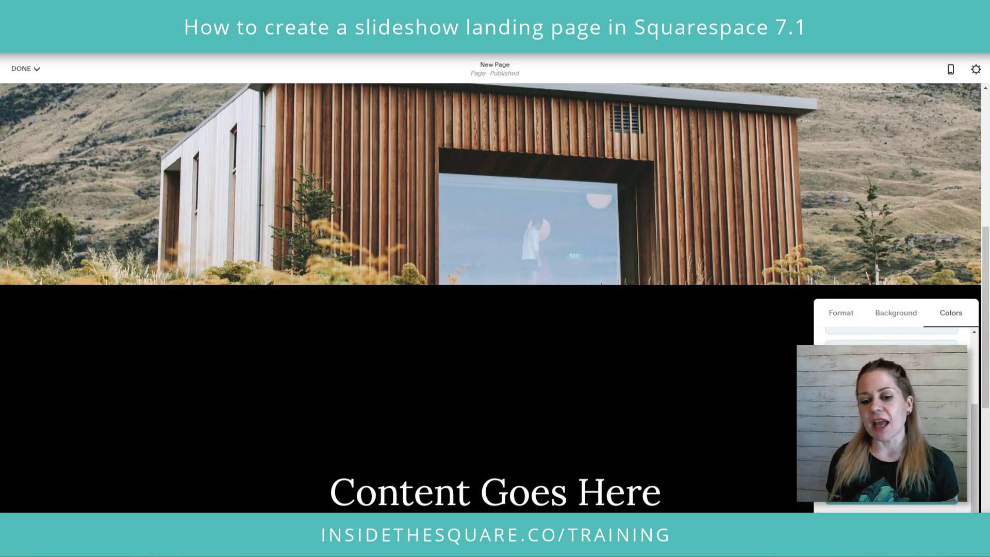
{"action": "left_click", "coordinate": [772, 411]}
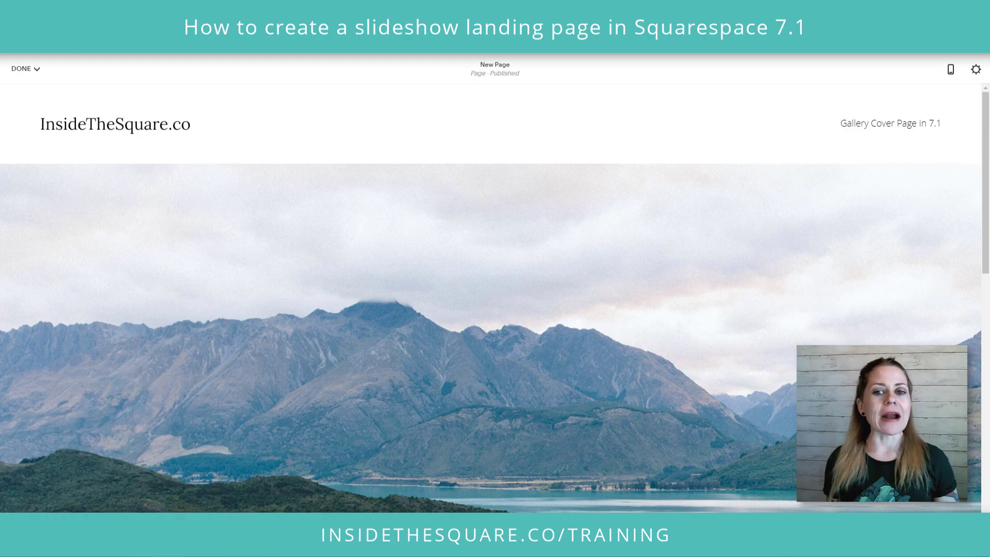
- Save the page changes and exit the editor
{"action": "left_click", "coordinate": [23, 68]}
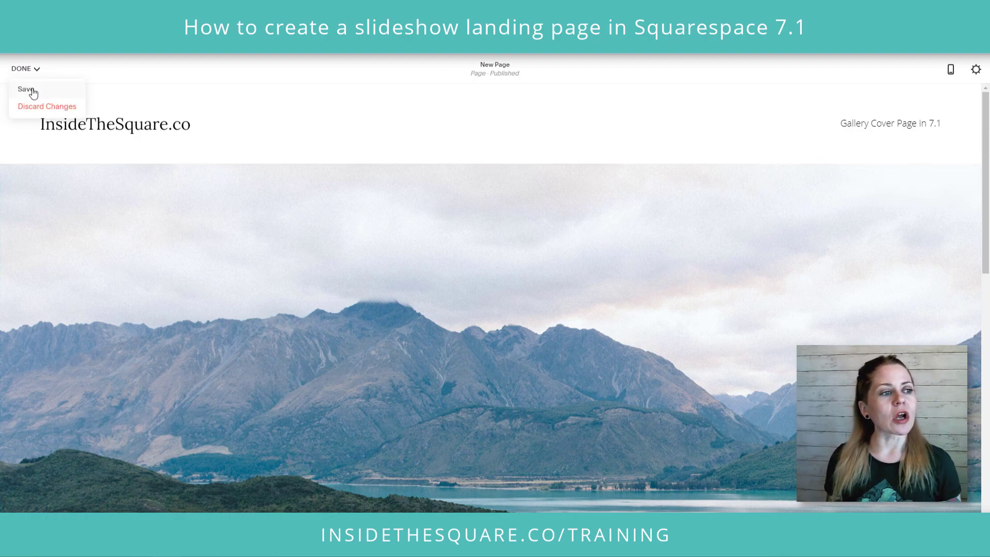
{"action": "left_click", "coordinate": [31, 90]}
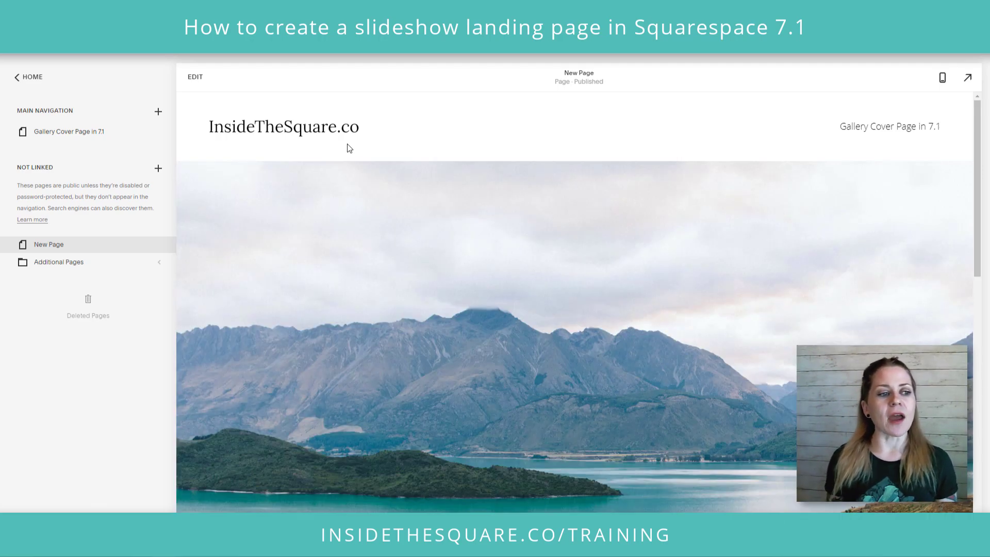
- Open New Page's Advanced settings from the editor and focus the empty header code injection box
{"action": "mouse_move", "coordinate": [157, 245]}
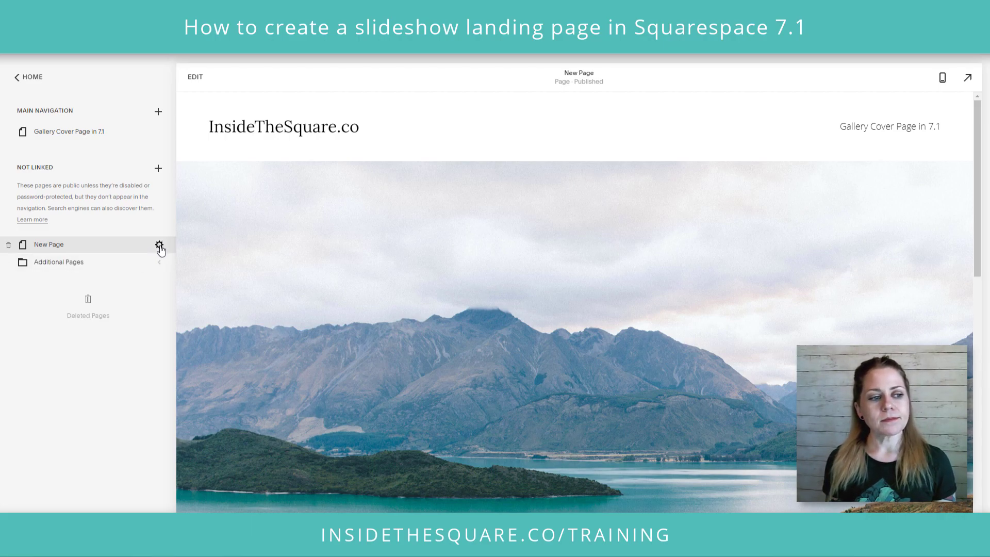
{"action": "left_click", "coordinate": [159, 247]}
{"action": "left_click", "coordinate": [314, 262]}
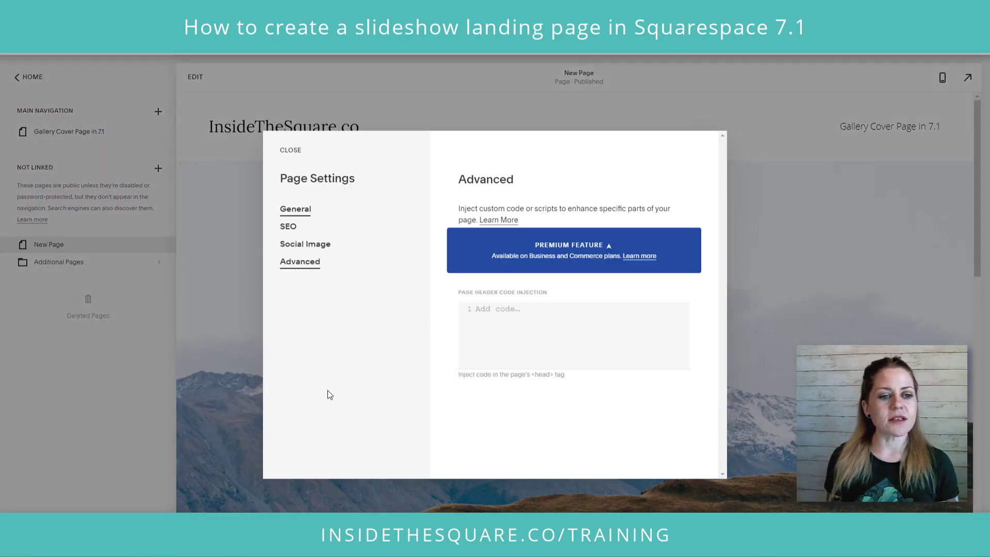
{"action": "left_click", "coordinate": [233, 208]}
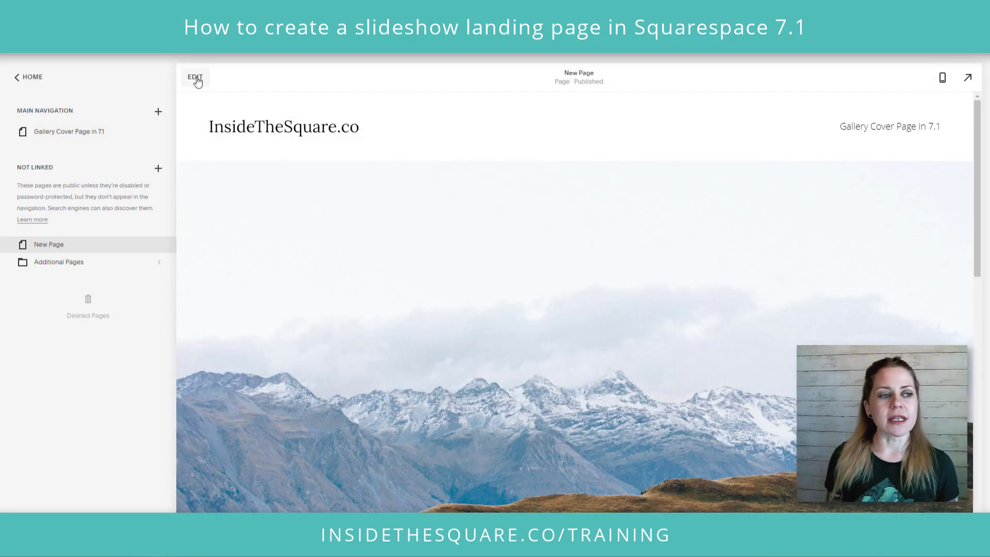
{"action": "left_click", "coordinate": [197, 81]}
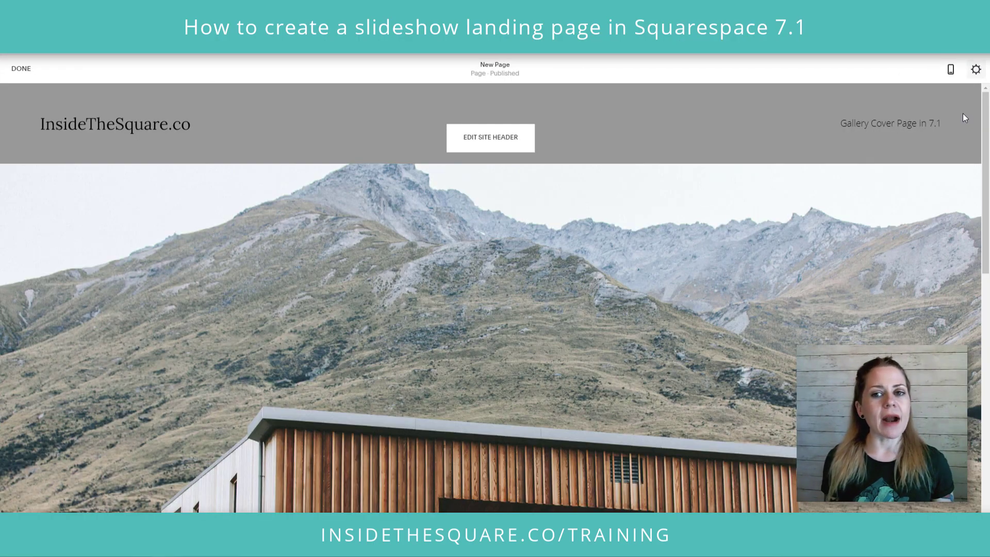
{"action": "left_click", "coordinate": [975, 69]}
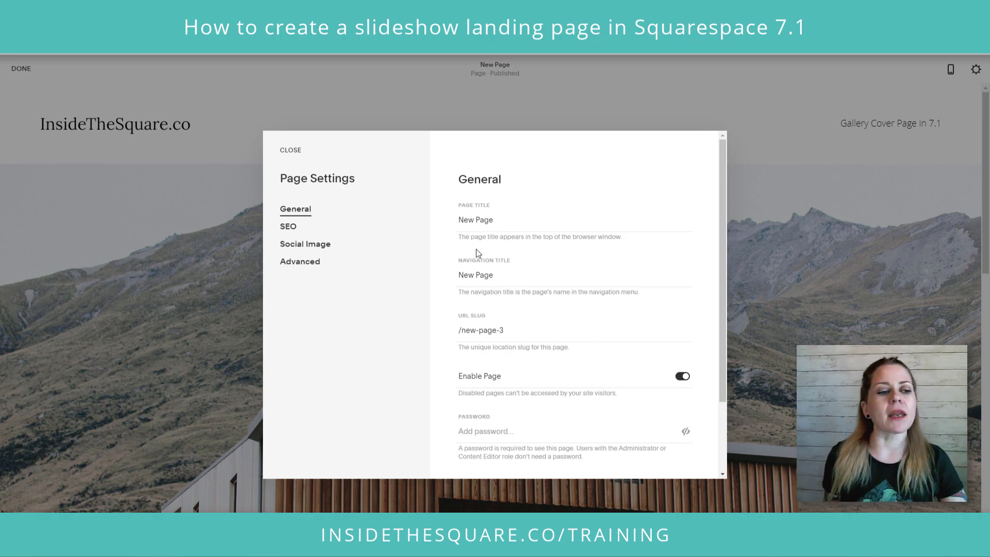
{"action": "left_click", "coordinate": [301, 263]}
{"action": "left_click", "coordinate": [557, 329]}
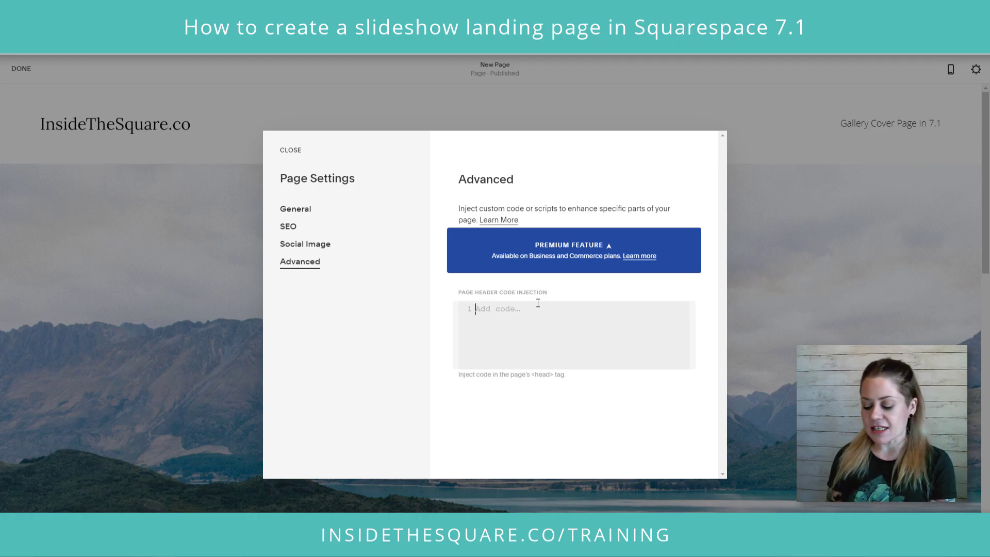
- Enter a <style> block with '#page .page-section{height:100vh!important' in the page header injection
{"action": "type", "text": "<"}
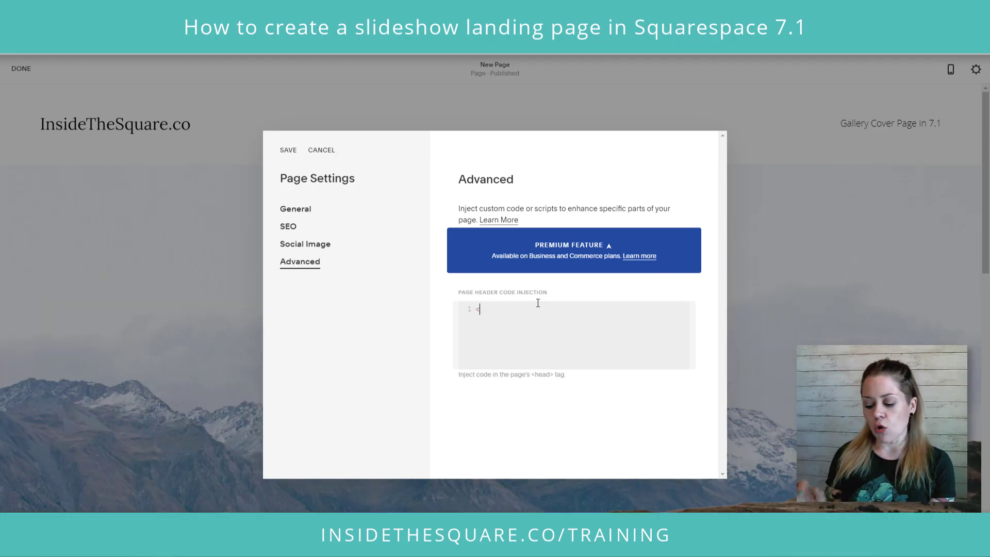
{"action": "type", "text": "style>"}
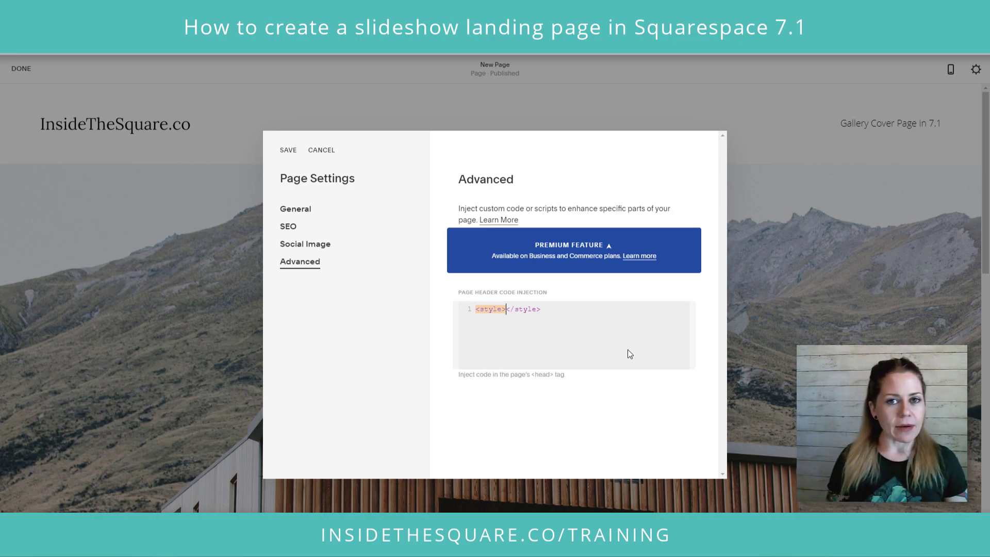
{"action": "type", "text": "#page "}
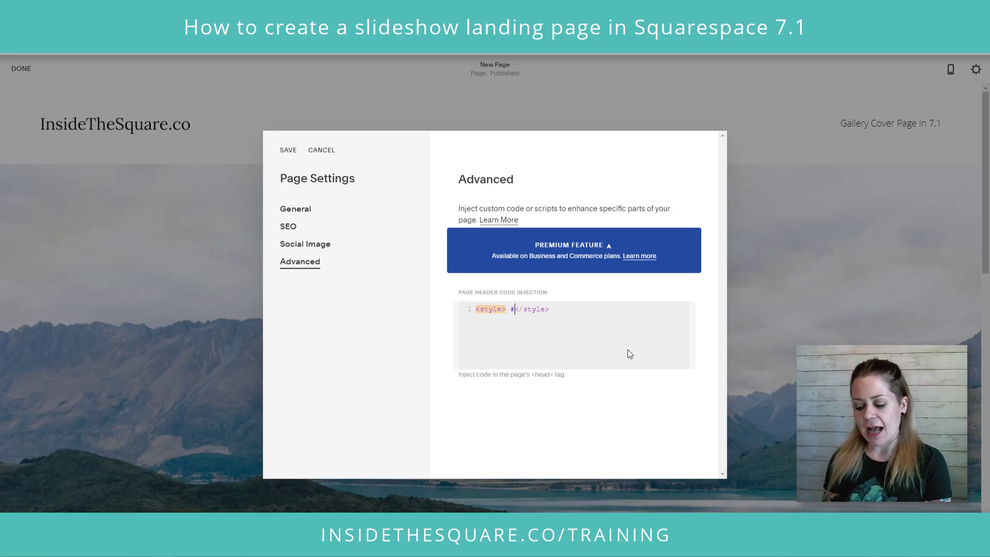
{"action": "type", "text": ".page-sectio"}
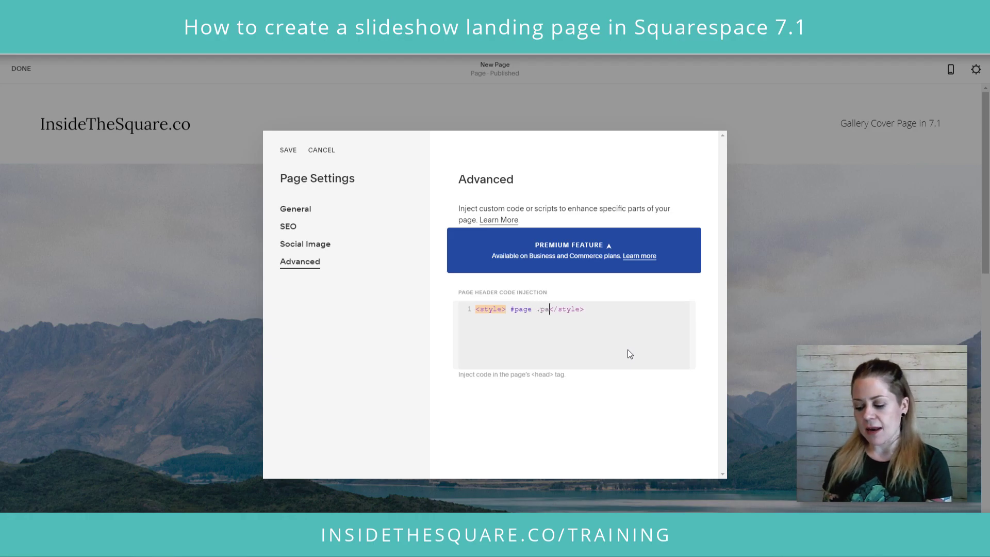
{"action": "type", "text": "n{"}
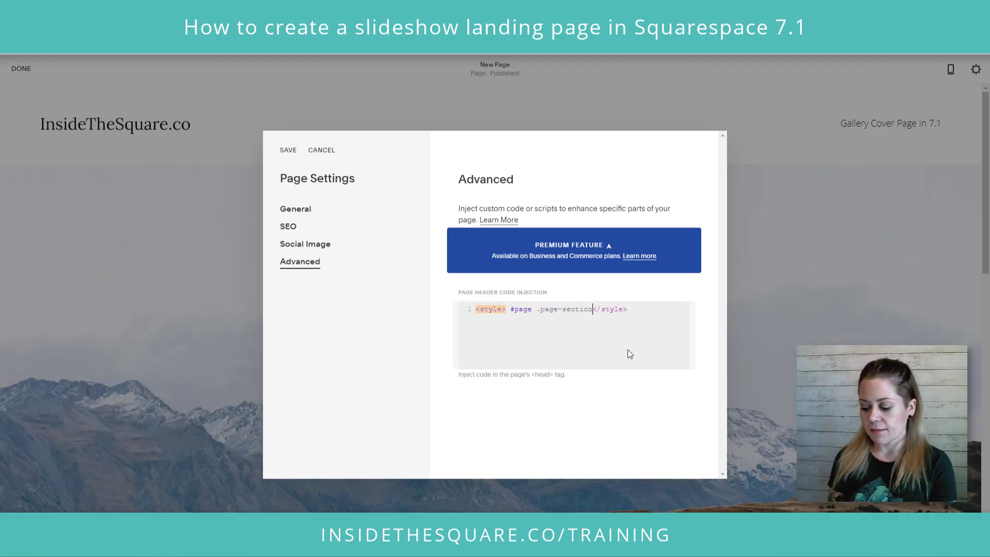
{"action": "type", "text": "height:100v"}
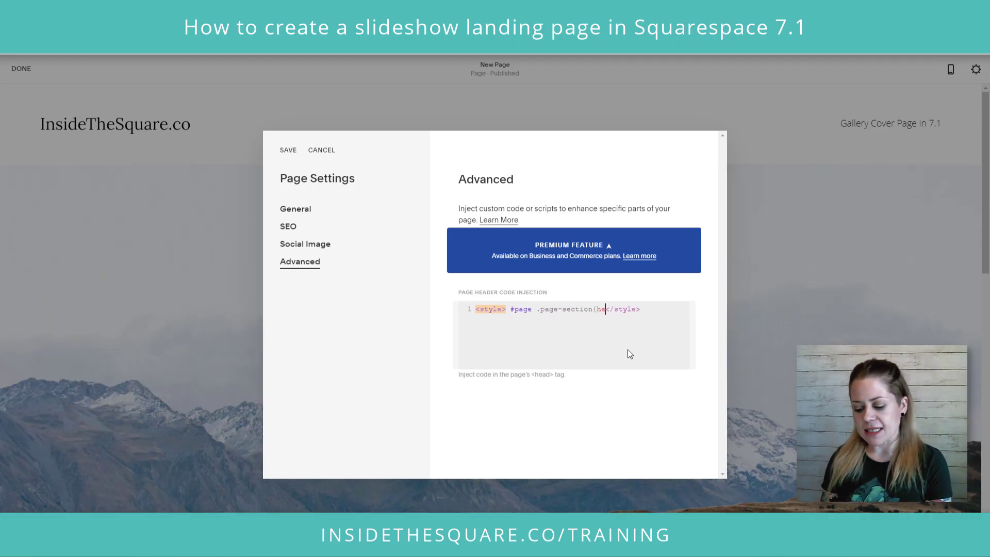
{"action": "type", "text": "h!important"}
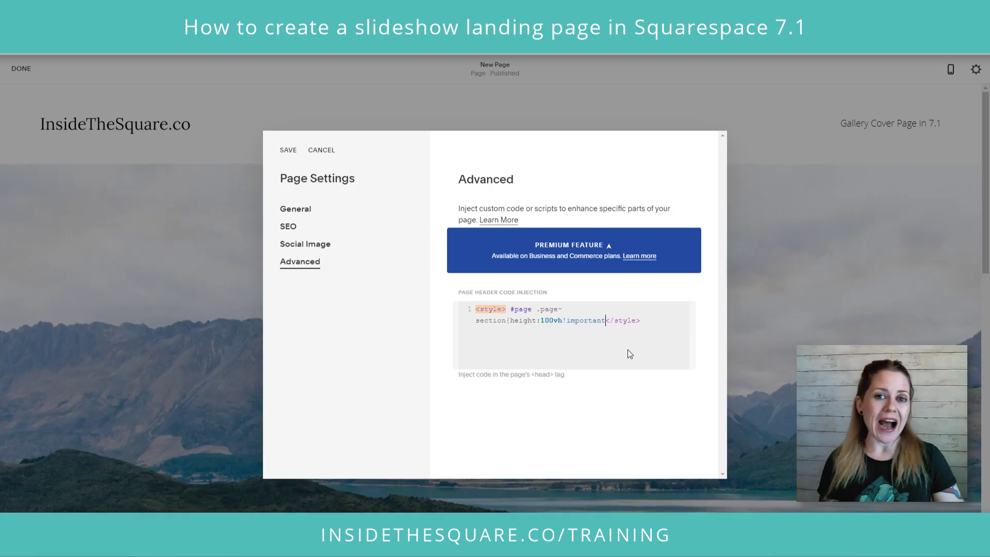
- Close the first rule and add '#page .page-section:nth-child(2){margin-top:-100vh!important}'
{"action": "type", "text": "}"}
{"action": "key", "text": "Return"}
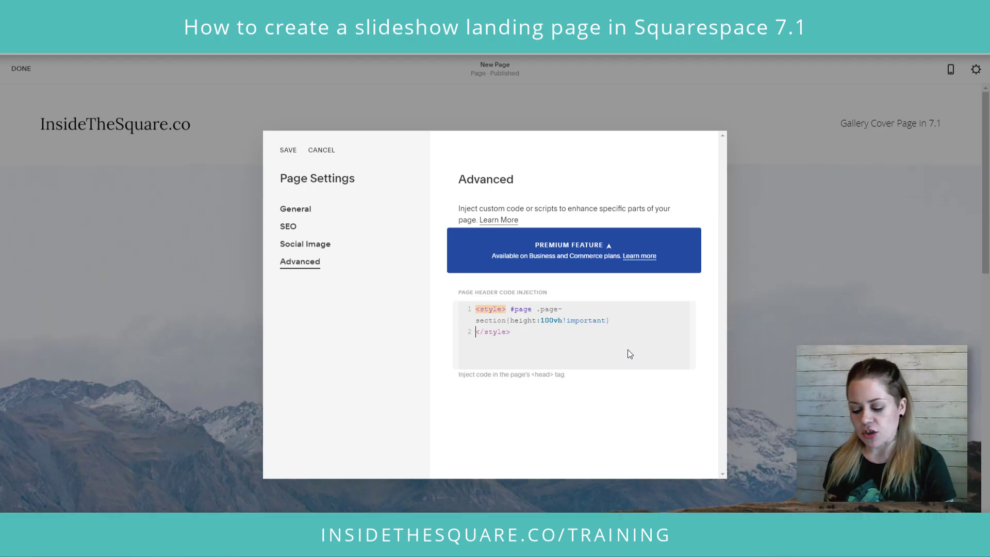
{"action": "type", "text": "#page .page-section:nth-child(2){"}
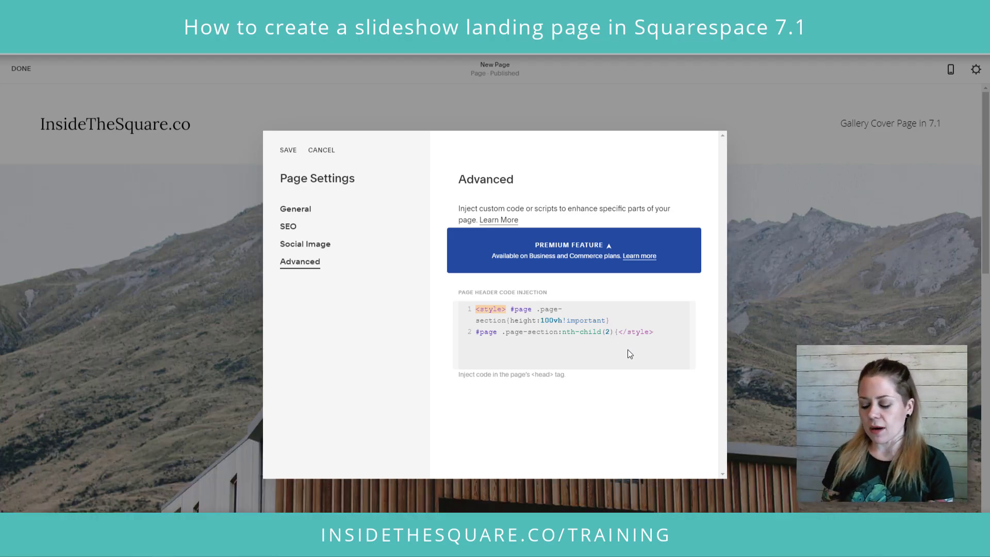
{"action": "type", "text": "margin-top:-100vh!important}"}
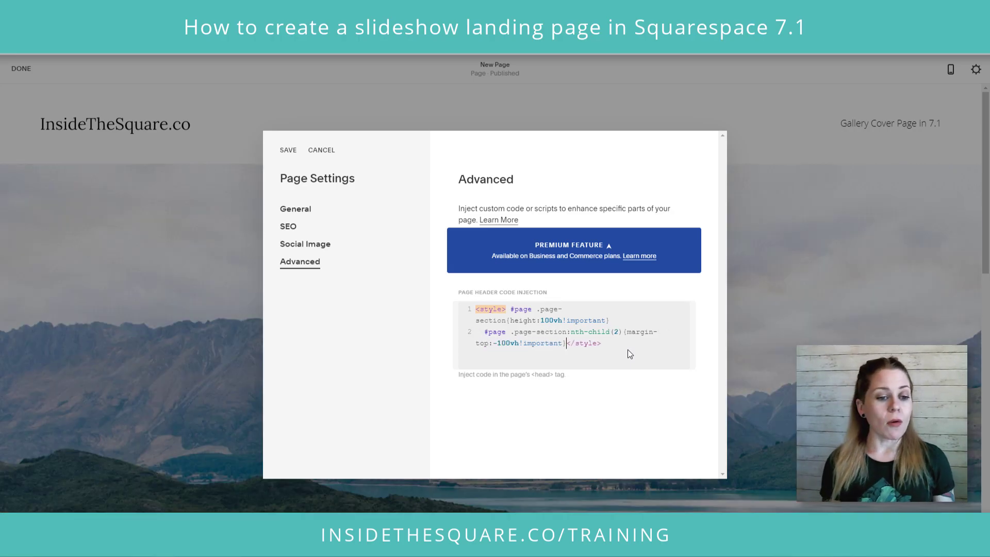